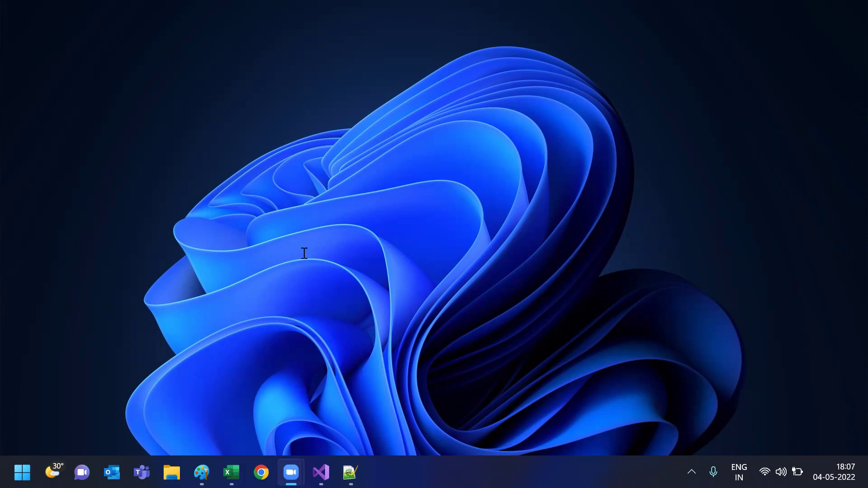
Switch to File Explorer and open the SQL Server 2016 folder inside Softwares on the DATA (D:) drive
key(alt+Tab)
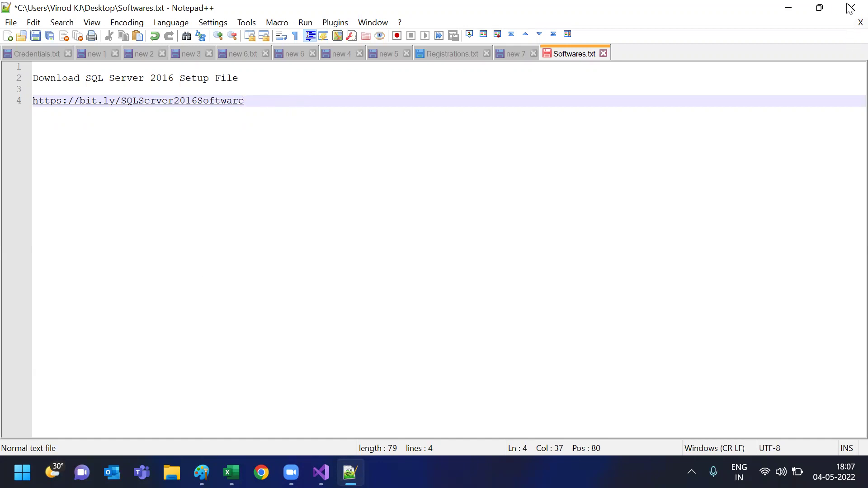
click(788, 8)
click(189, 427)
key(super+e)
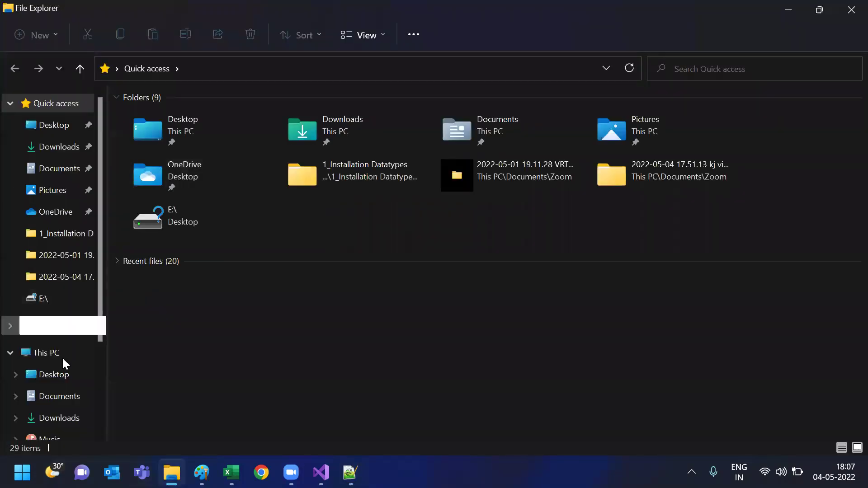
click(59, 357)
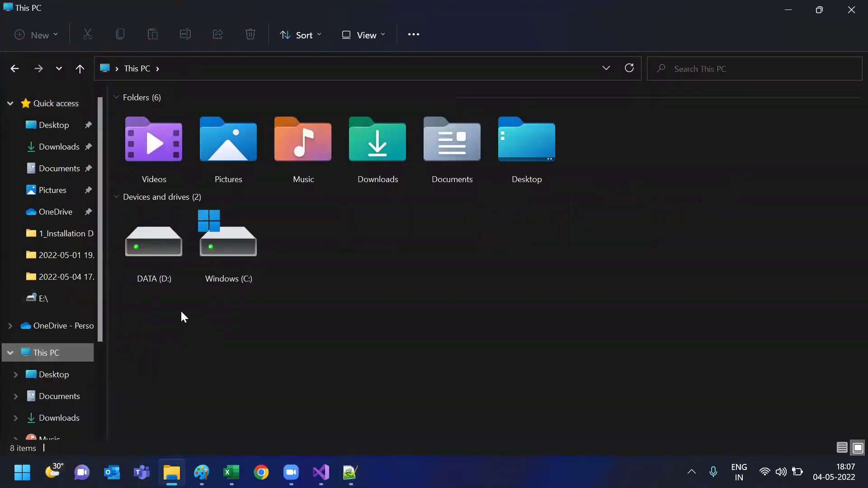
double_click(160, 250)
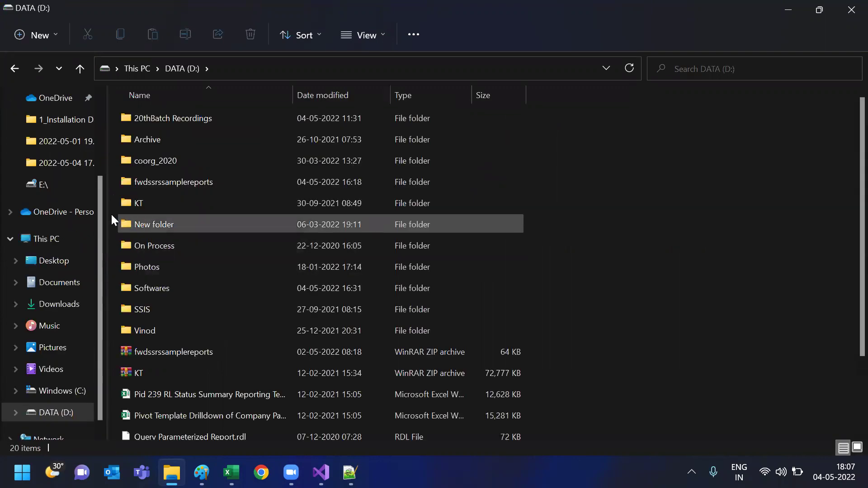
click(153, 289)
double_click(153, 289)
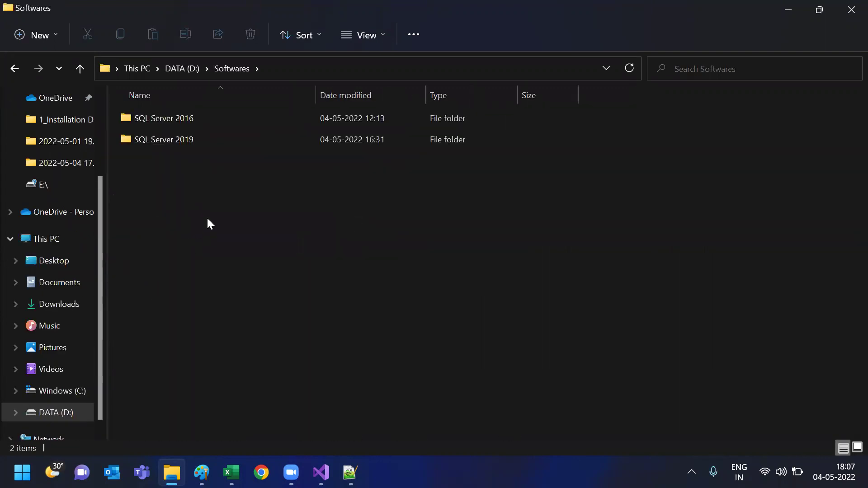
double_click(171, 114)
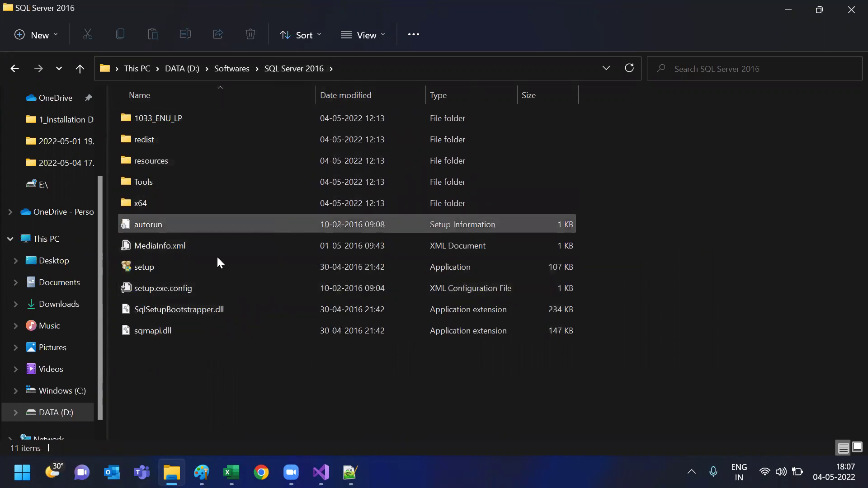
Run the SQL Server 2016 setup application and start a new stand-alone SQL Server installation
double_click(141, 269)
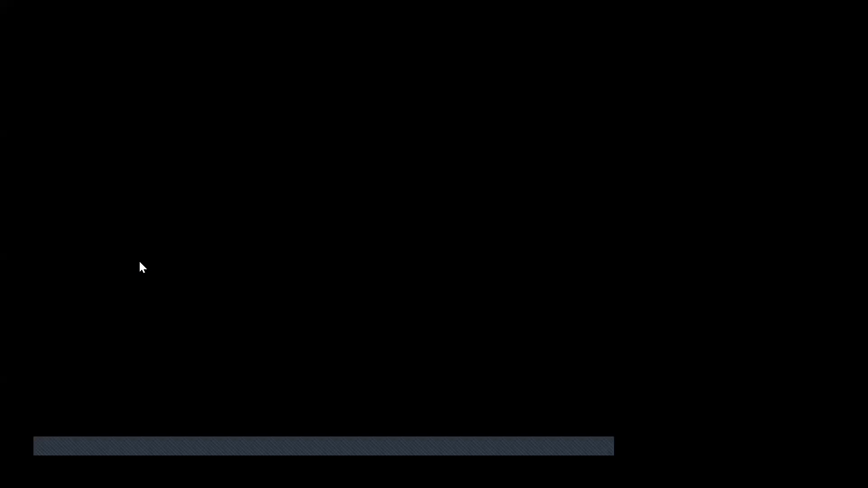
click(273, 308)
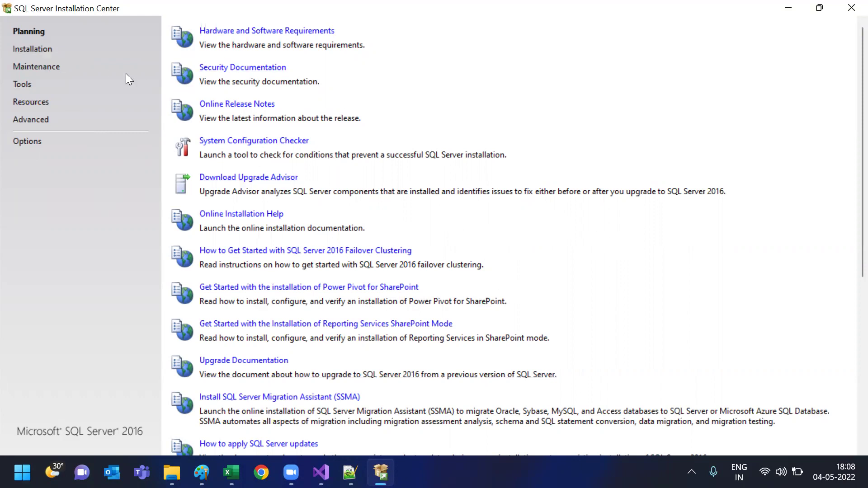
click(39, 54)
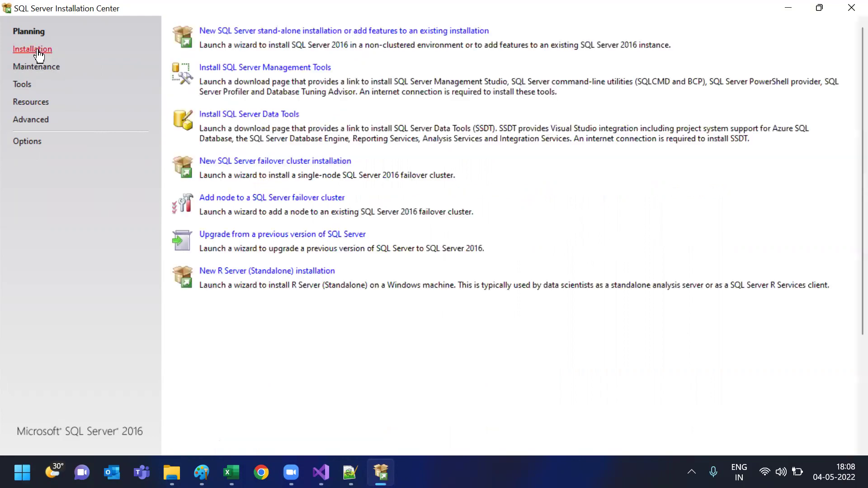
click(288, 31)
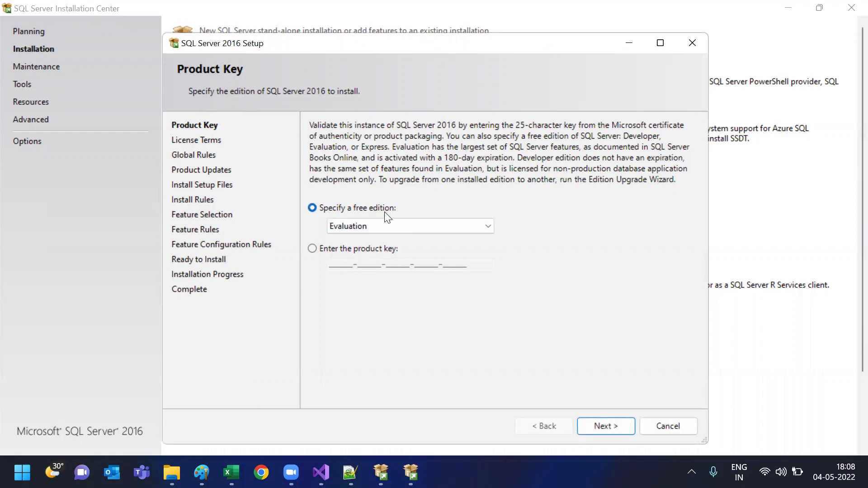
Choose Developer as the free edition to install and continue to the license terms
click(453, 226)
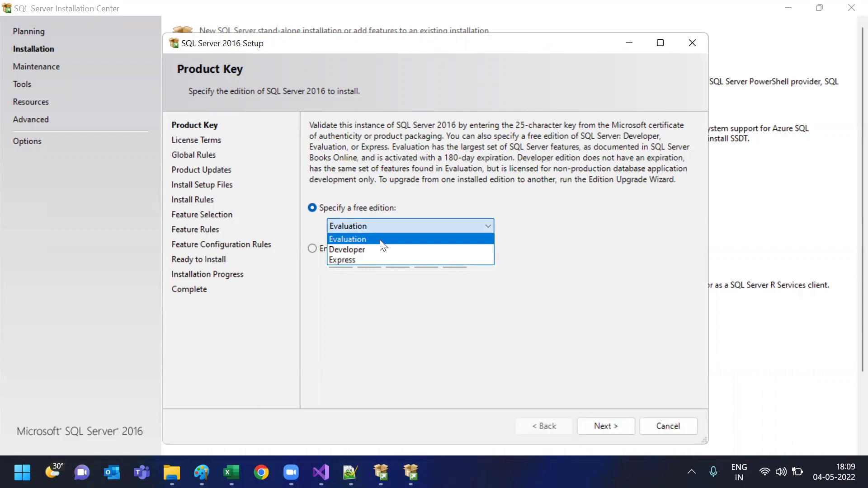
click(437, 200)
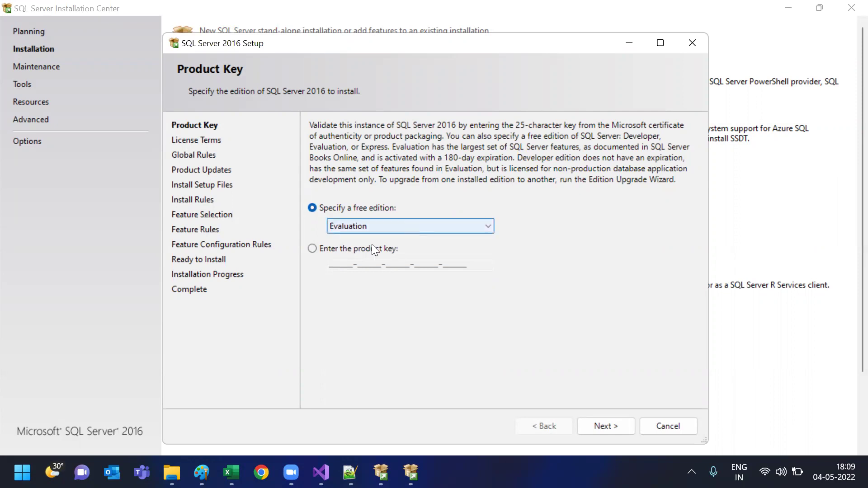
click(378, 230)
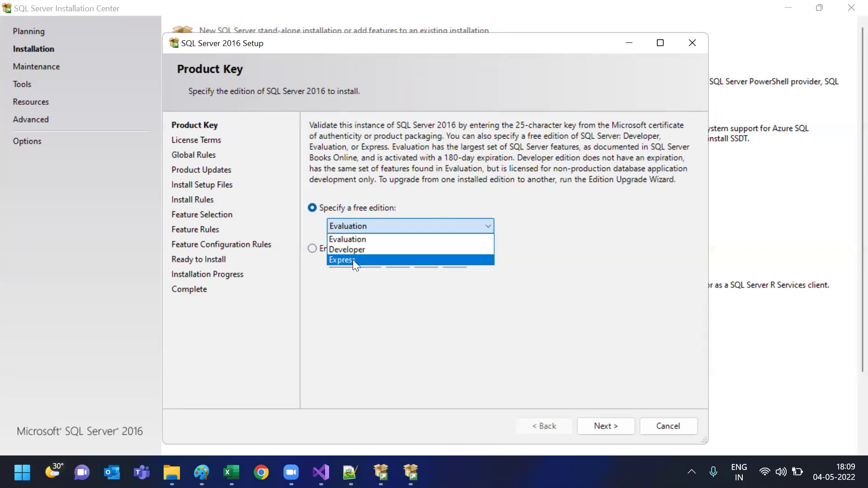
click(527, 252)
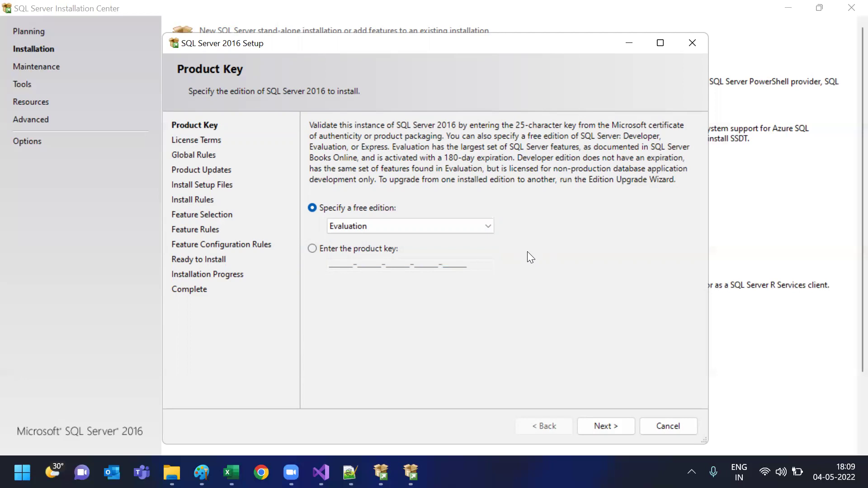
click(364, 226)
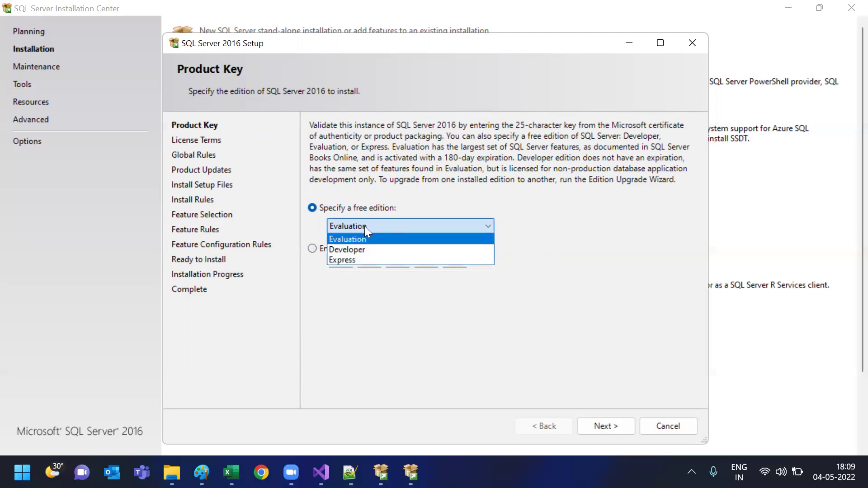
click(350, 250)
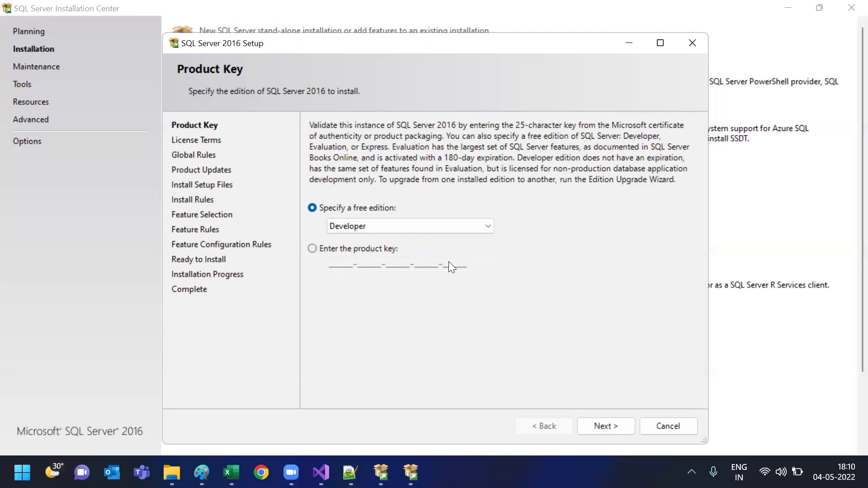
click(609, 421)
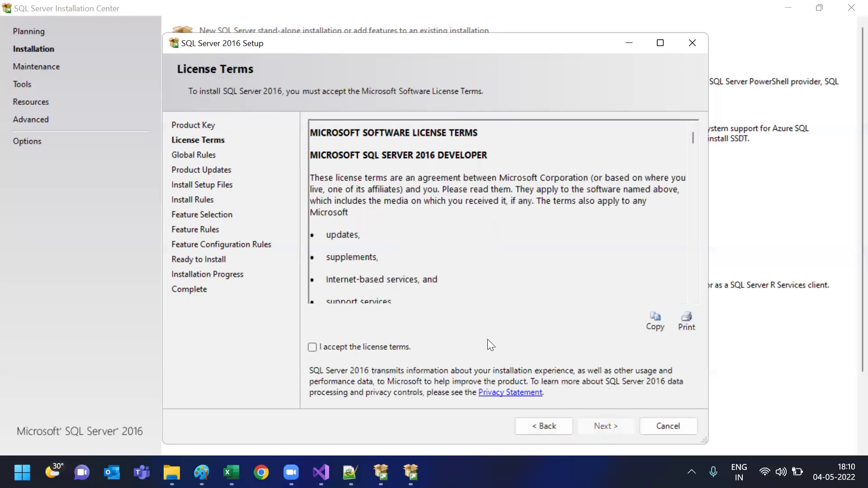
Accept the license terms and proceed past the install rules to the feature selection
click(312, 347)
click(611, 427)
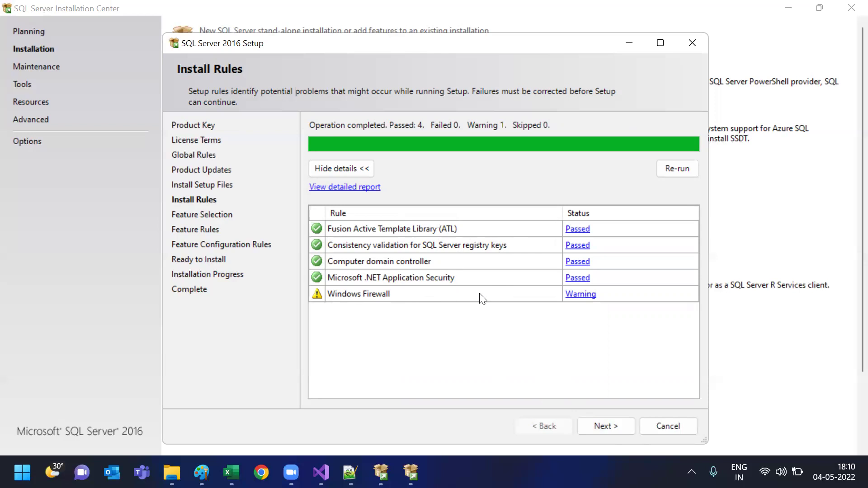
click(605, 426)
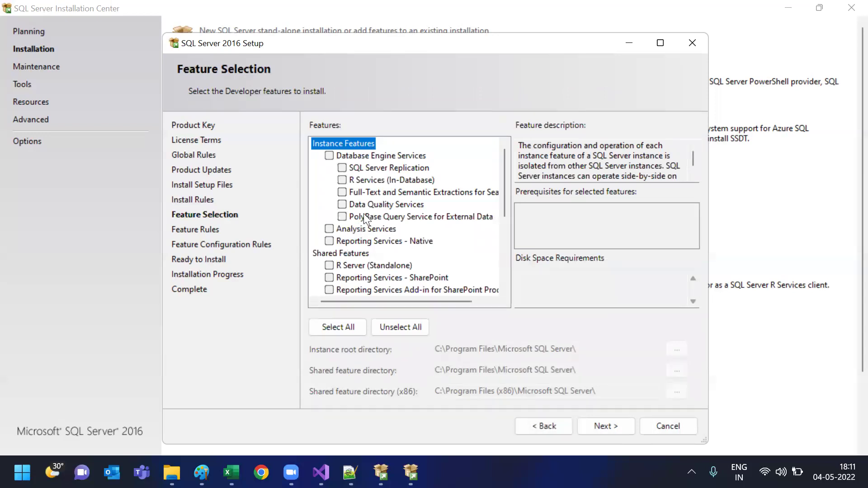
Select all Developer features for installation and check the disk space required and available on drive C
click(330, 327)
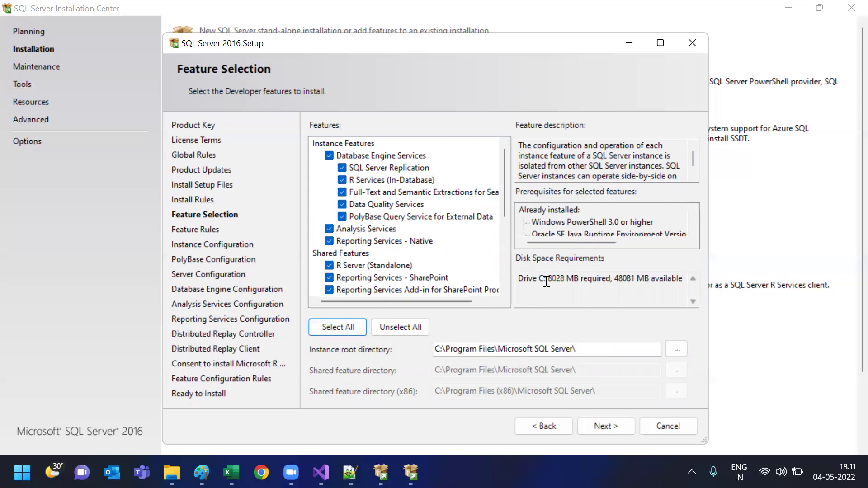
drag(527, 279, 593, 278)
click(586, 293)
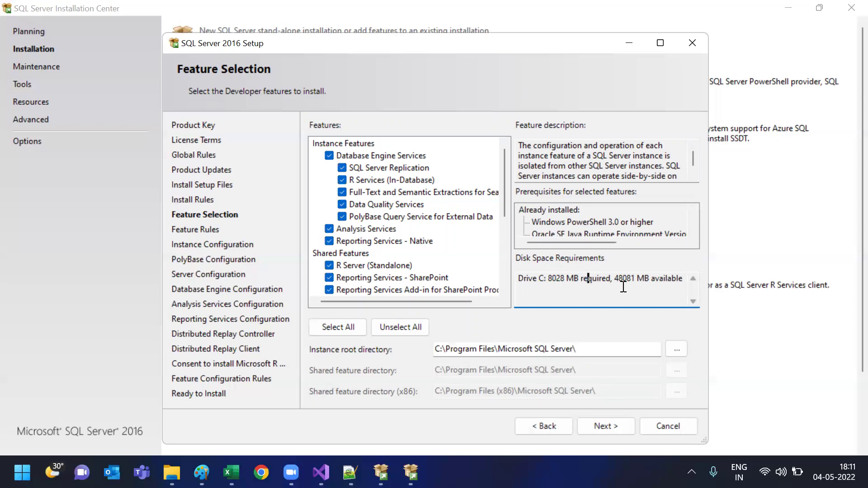
drag(614, 278, 630, 277)
click(645, 278)
drag(503, 196, 507, 176)
Exclude R Services (In-Database), PolyBase Query Service for External Data and R Server (Standalone) from the features to install
click(340, 180)
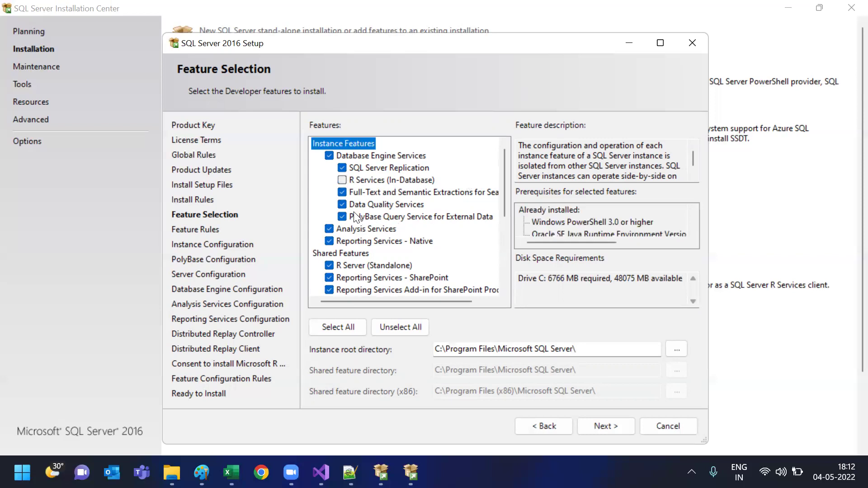
click(343, 218)
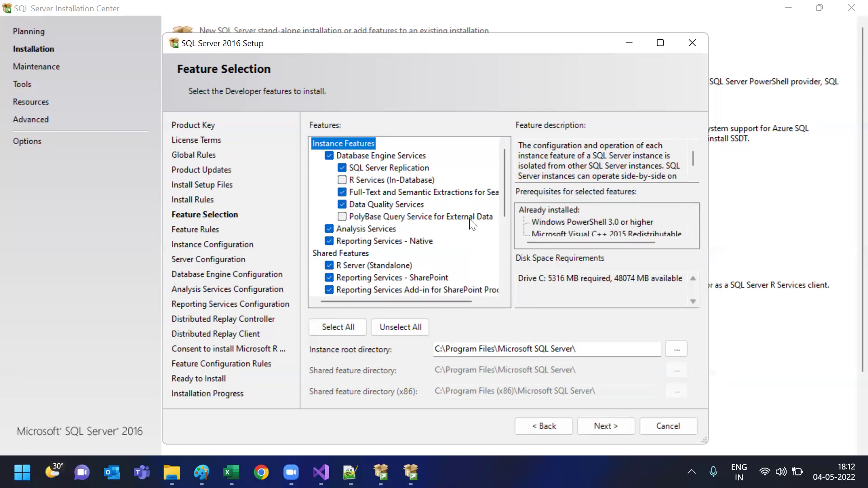
drag(501, 201, 504, 221)
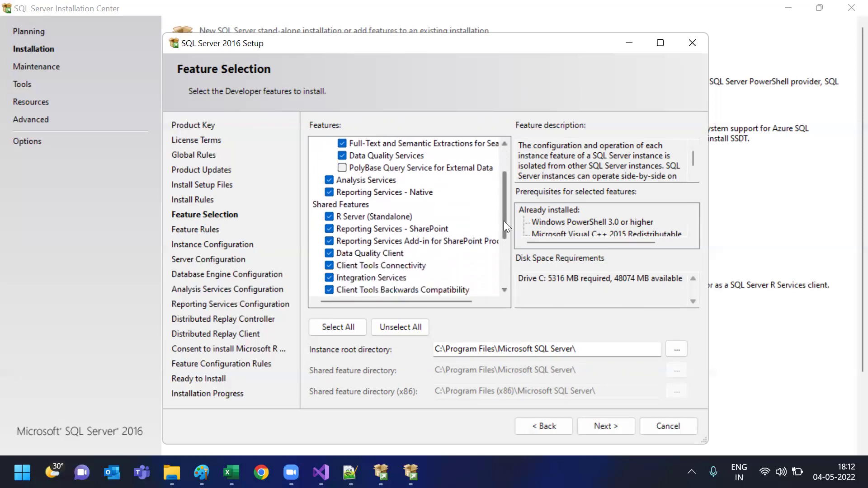
click(327, 219)
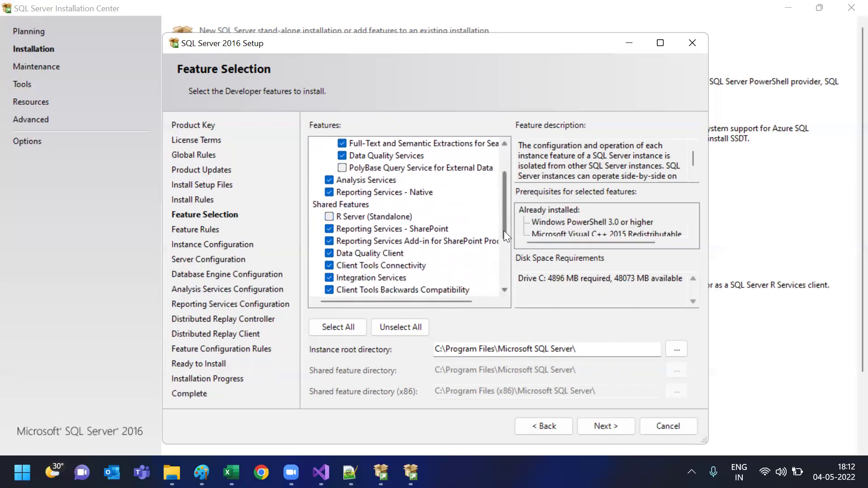
drag(503, 220, 500, 196)
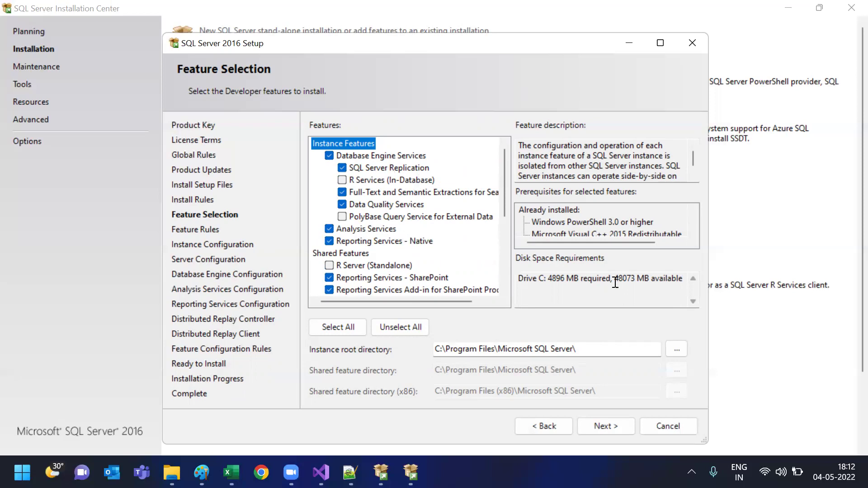
Review the complete feature list and continue to the instance configuration
drag(504, 205, 507, 266)
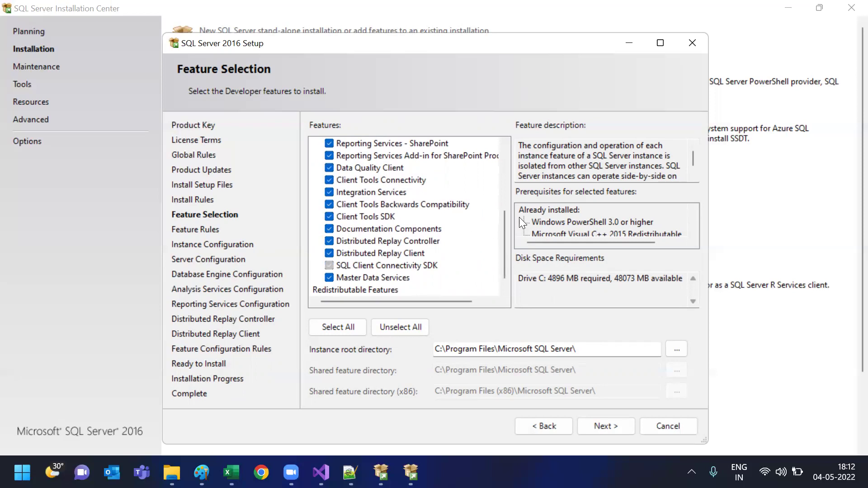
drag(509, 227, 495, 170)
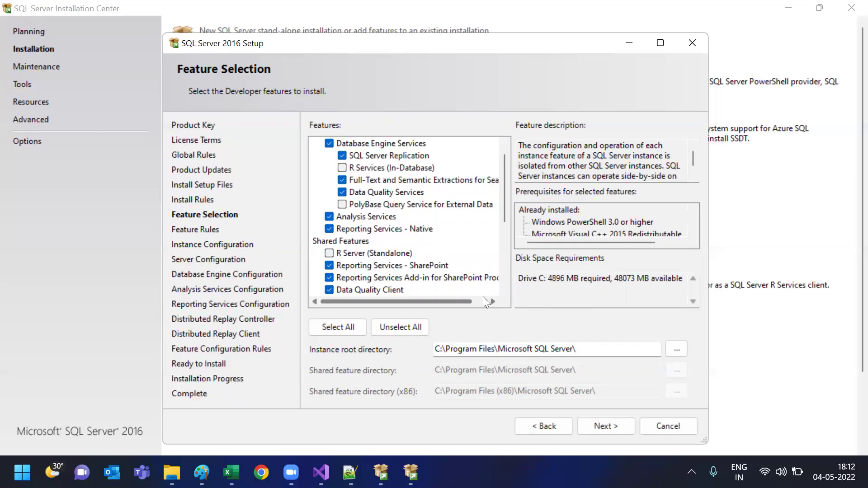
drag(505, 199, 504, 161)
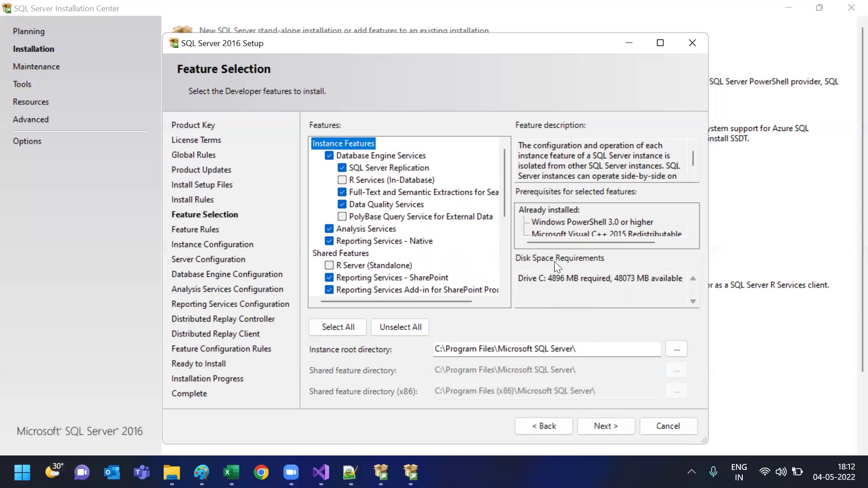
click(602, 426)
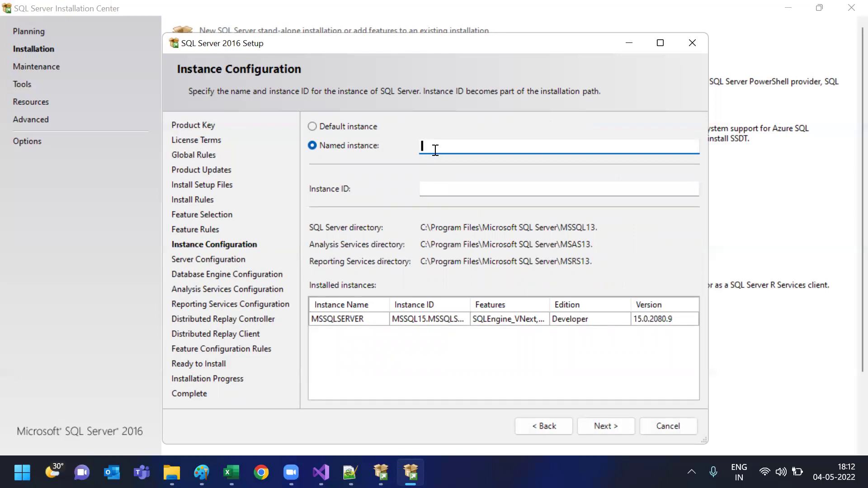
Try to continue the setup with MSSQLSERVER as the named instance
text(MSS)
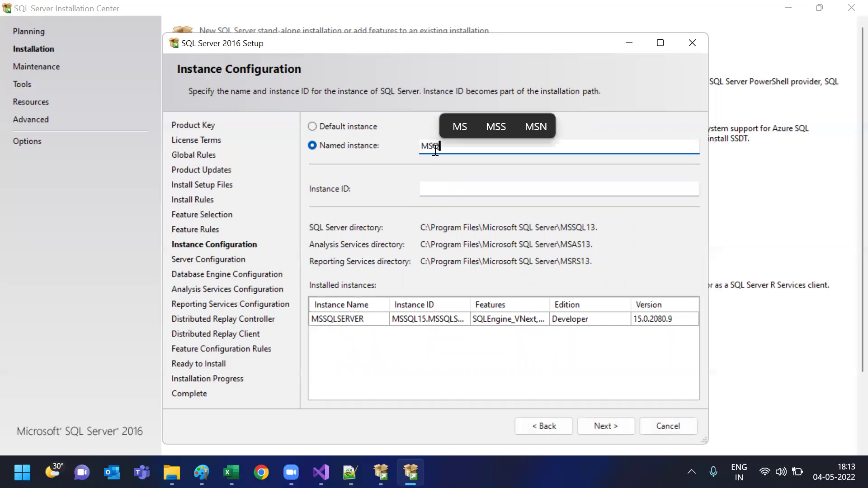
text(QLS)
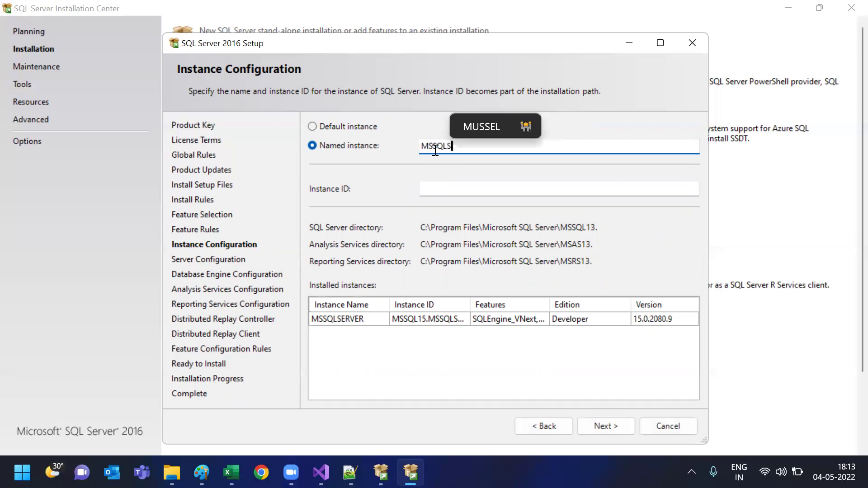
text(ERVER)
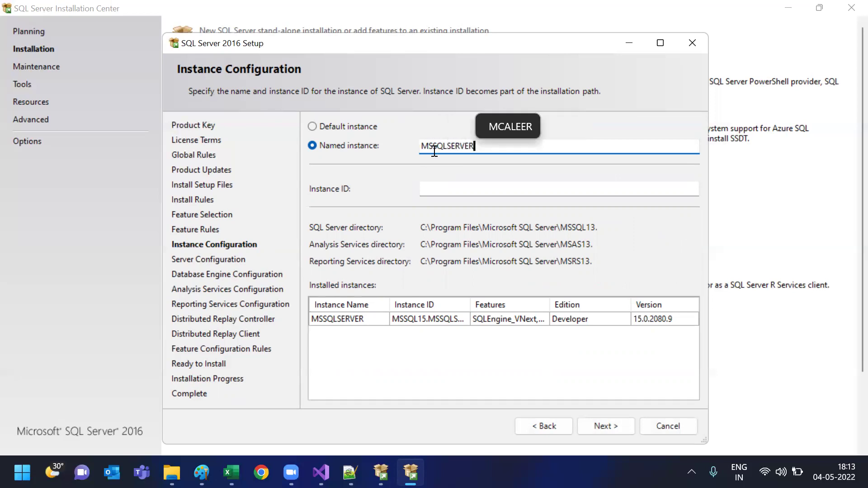
click(468, 189)
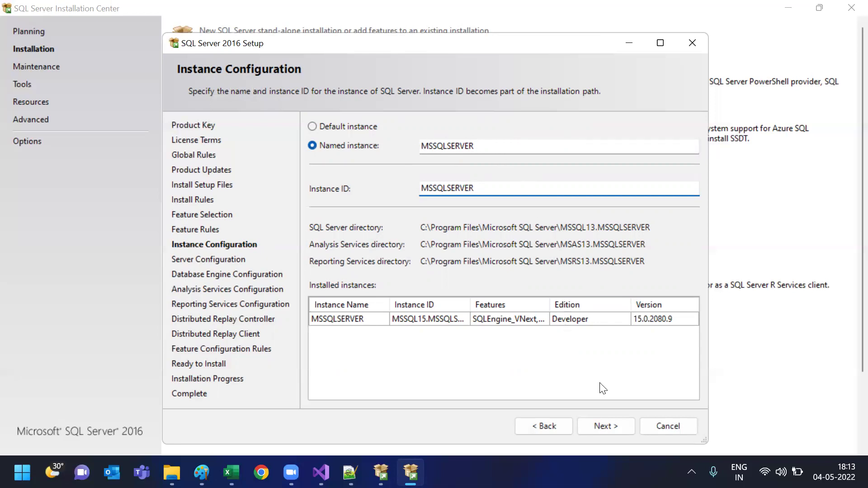
click(614, 422)
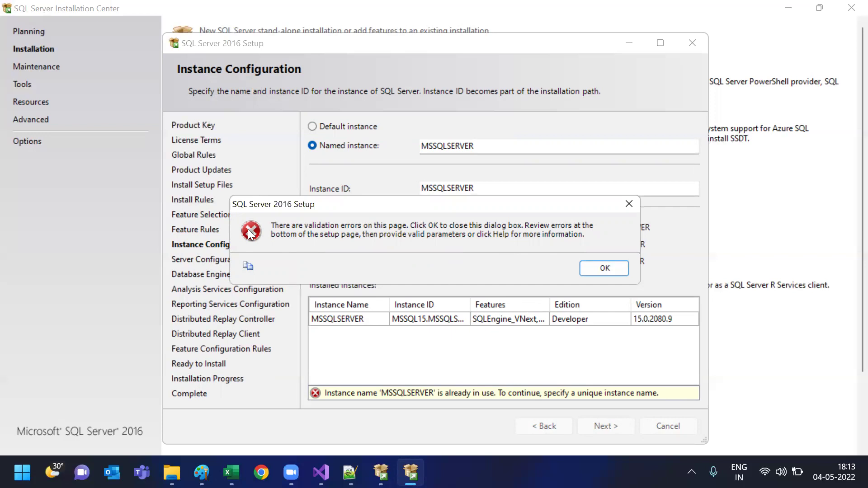
Dismiss the validation error, set the named instance to MSSQLSERVER1 and continue to the server configuration
click(604, 266)
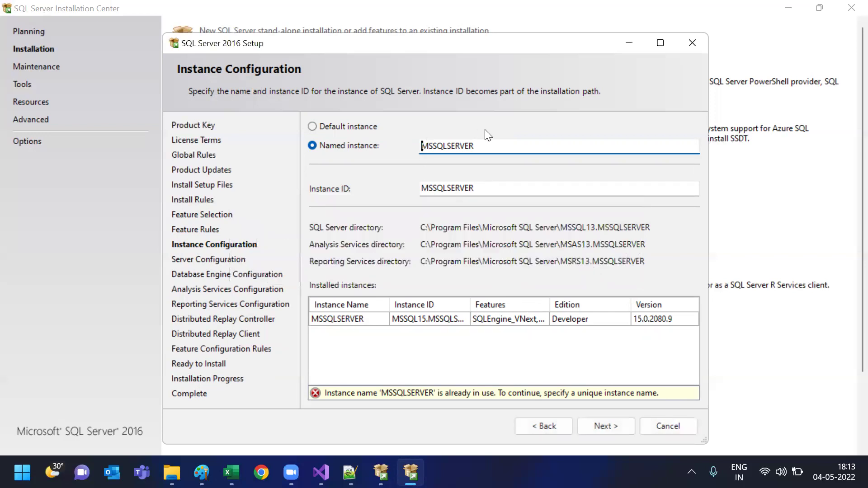
click(493, 147)
text(1)
click(492, 188)
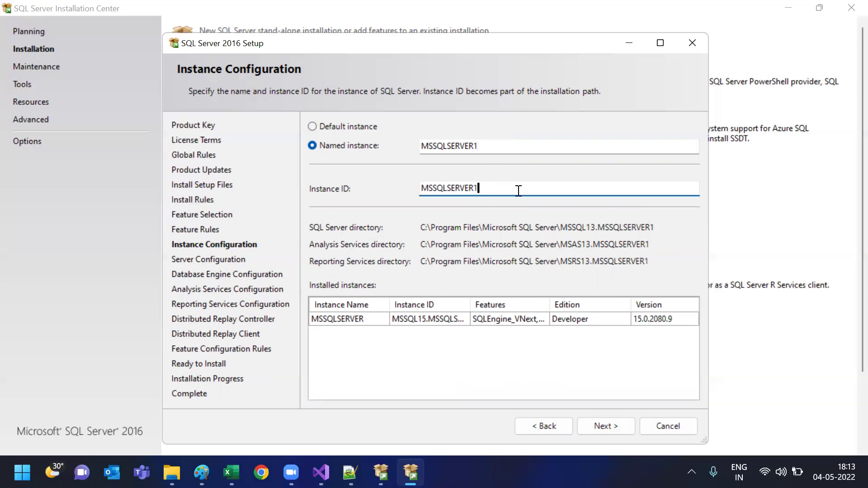
click(604, 429)
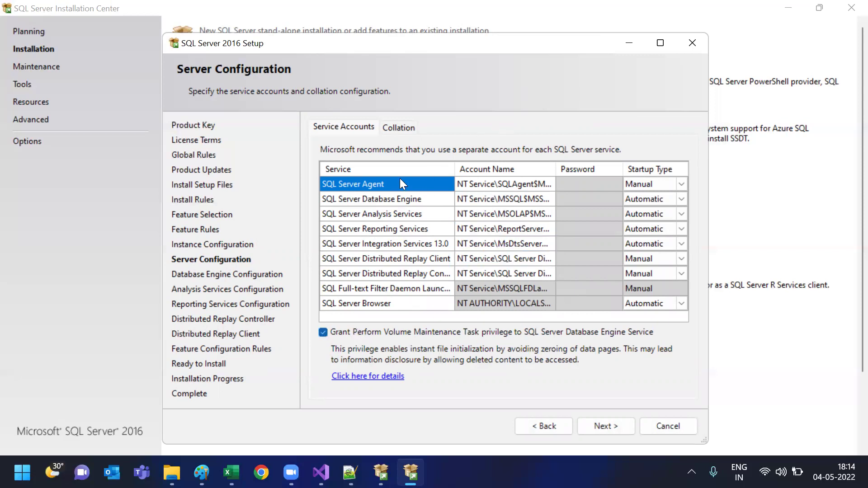
Review the Database Engine collation, keep the default service accounts and continue to the database engine configuration
click(403, 127)
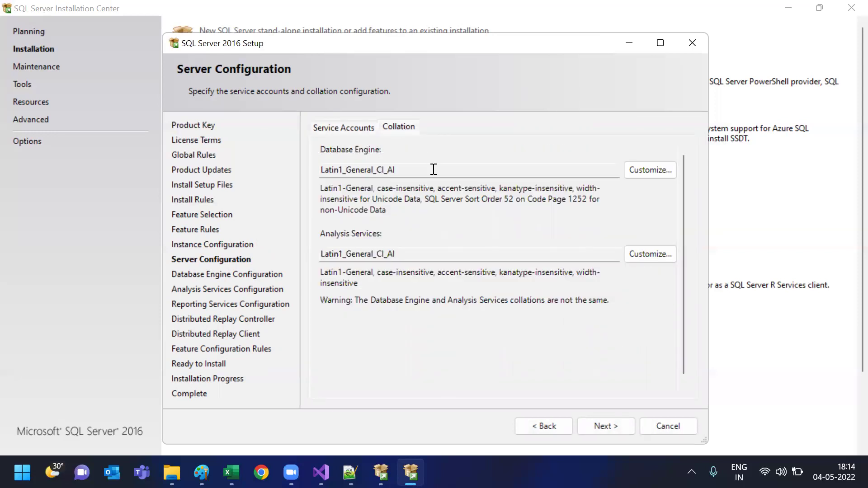
click(414, 169)
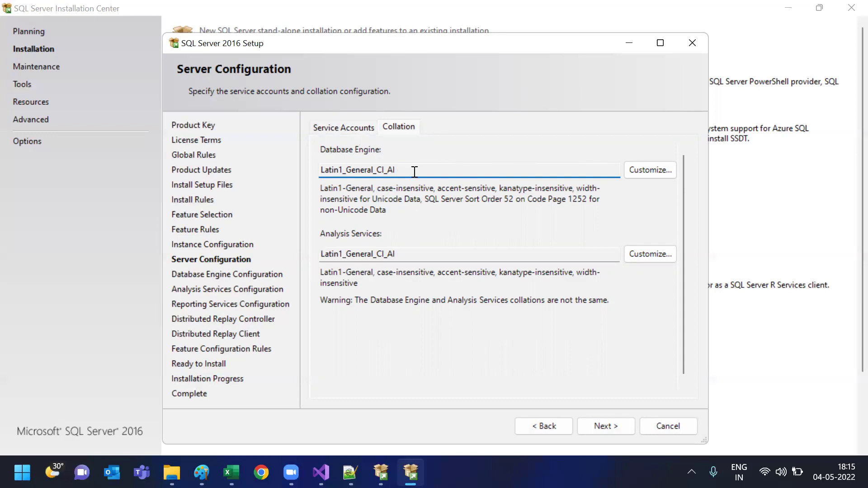
drag(413, 170, 286, 171)
click(346, 128)
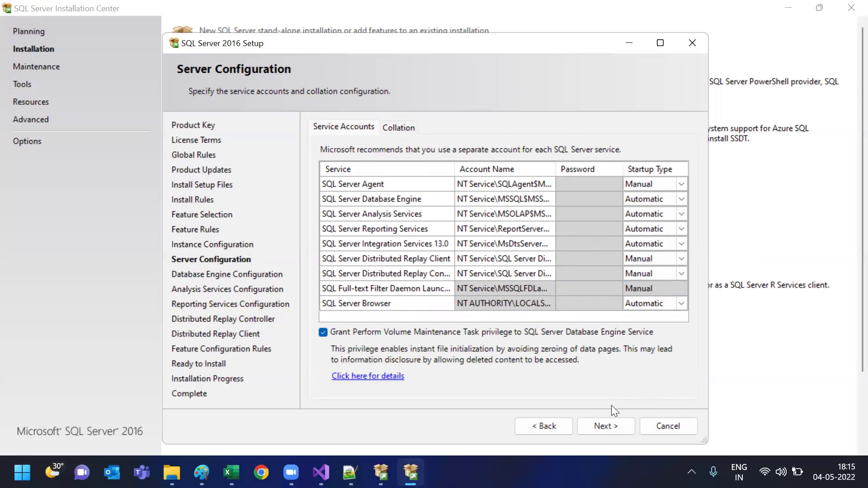
click(593, 426)
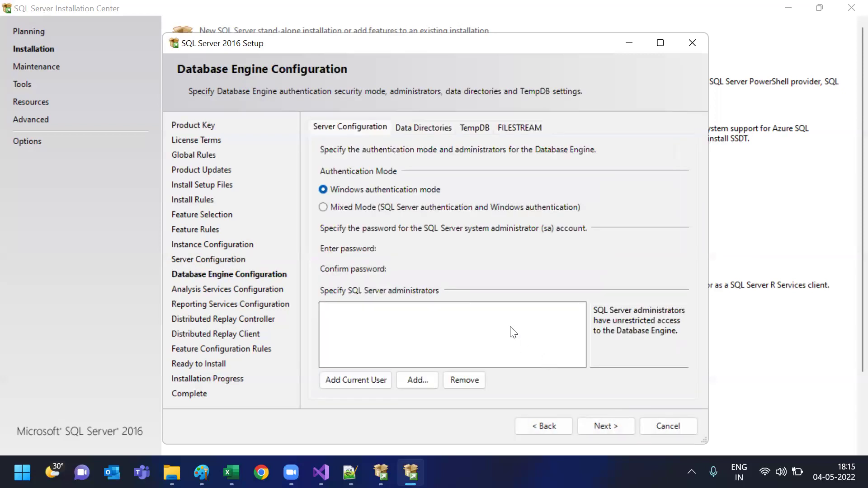
Choose Mixed Mode authentication for the database engine and enter and confirm the system administrator (sa) password
click(347, 211)
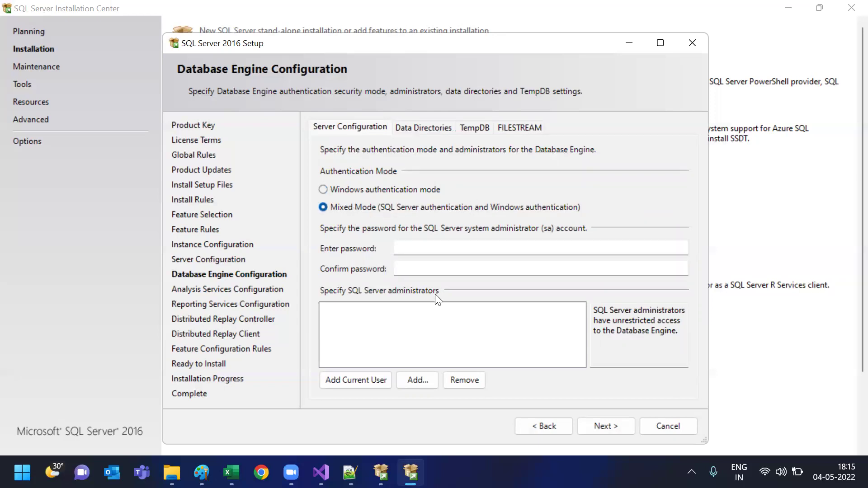
click(418, 246)
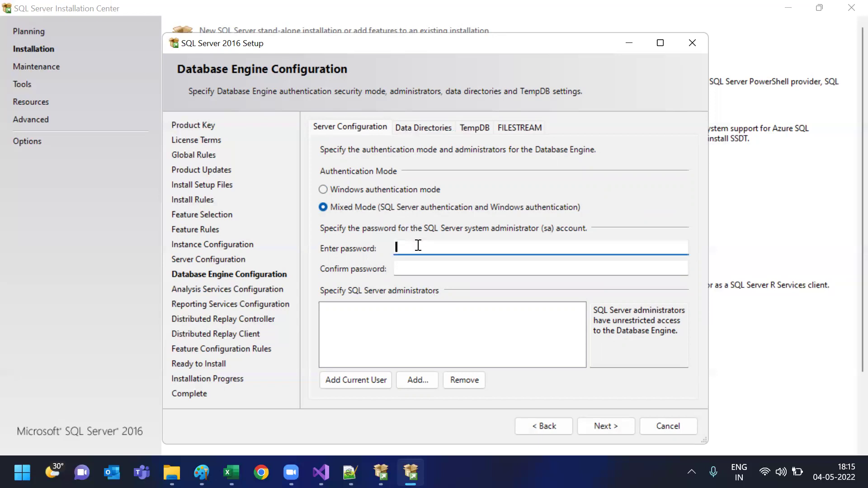
text(•••••••••)
click(446, 270)
text(•••••••••)
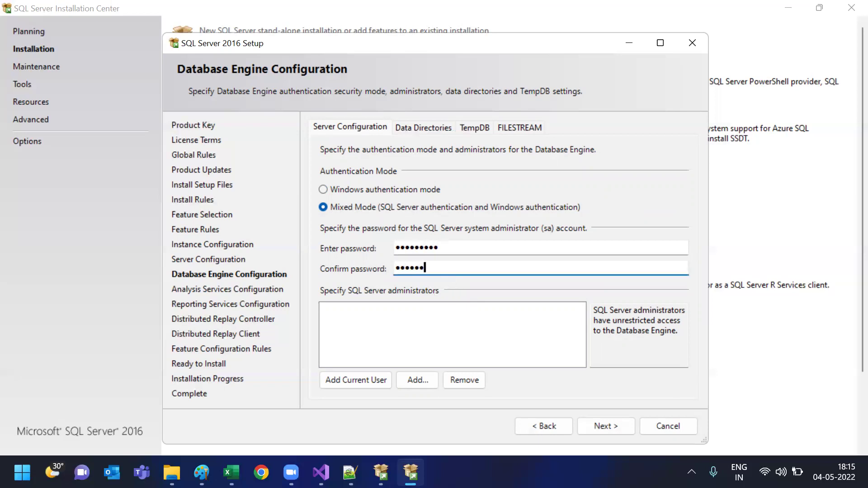
Add the current user as administrator for the database engine and for Analysis Services, keeping Multidimensional and Data Mining Mode
click(449, 316)
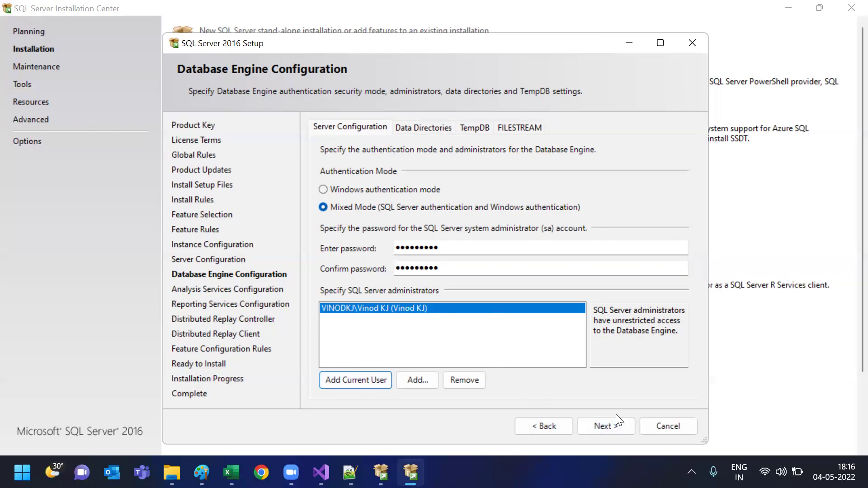
click(604, 423)
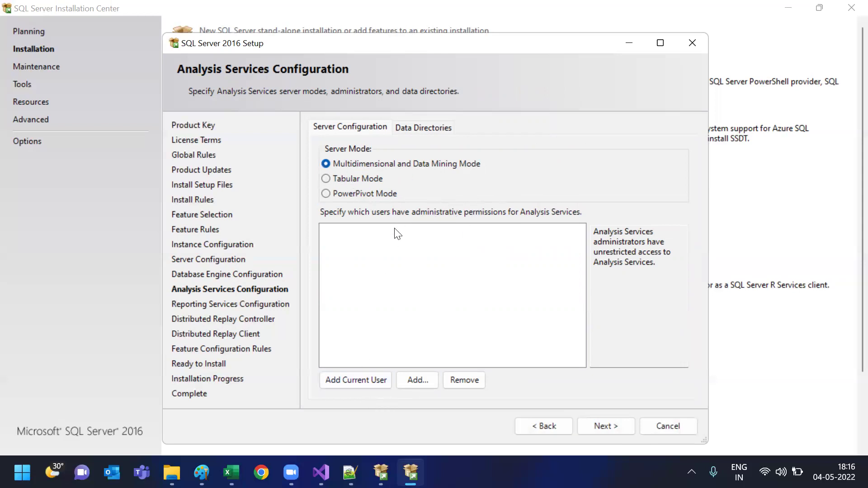
click(342, 379)
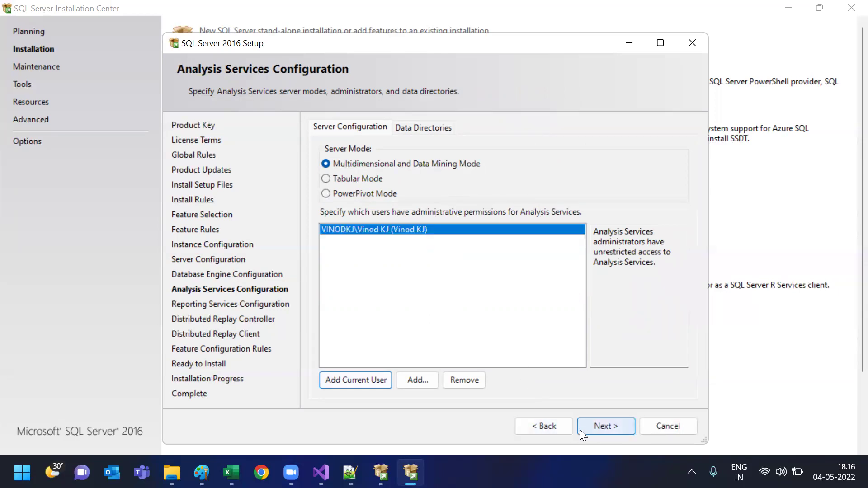
click(614, 424)
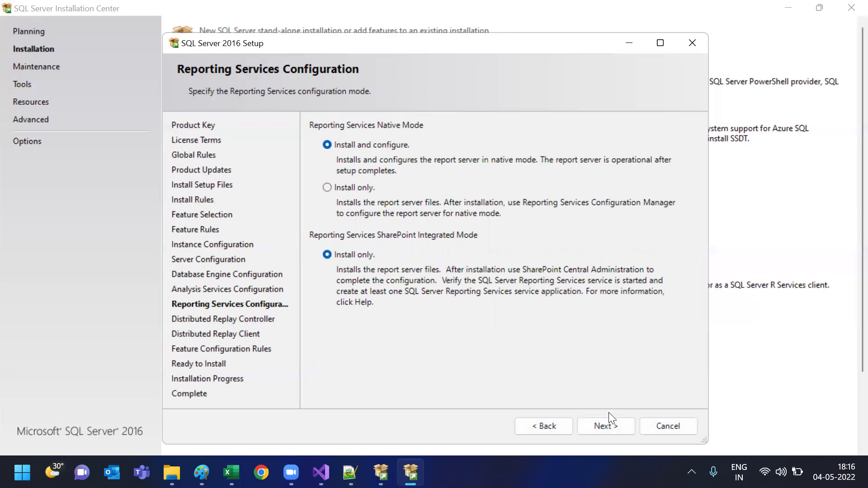
Keep Reporting Services on Install and configure, proceed past the Distributed Replay controller and client settings, and review the complete installation summary
click(591, 427)
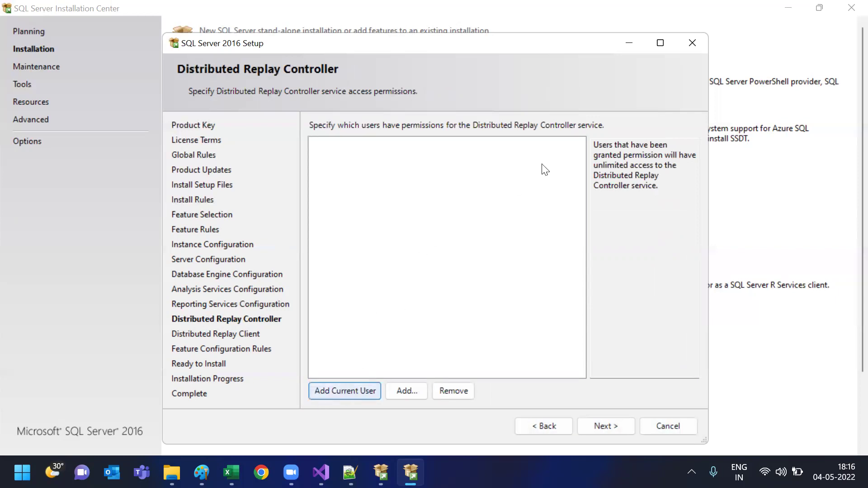
click(604, 419)
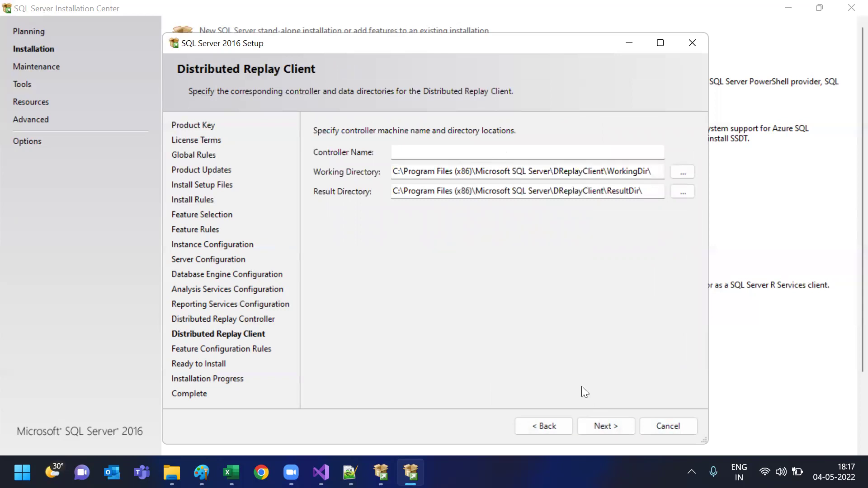
click(604, 430)
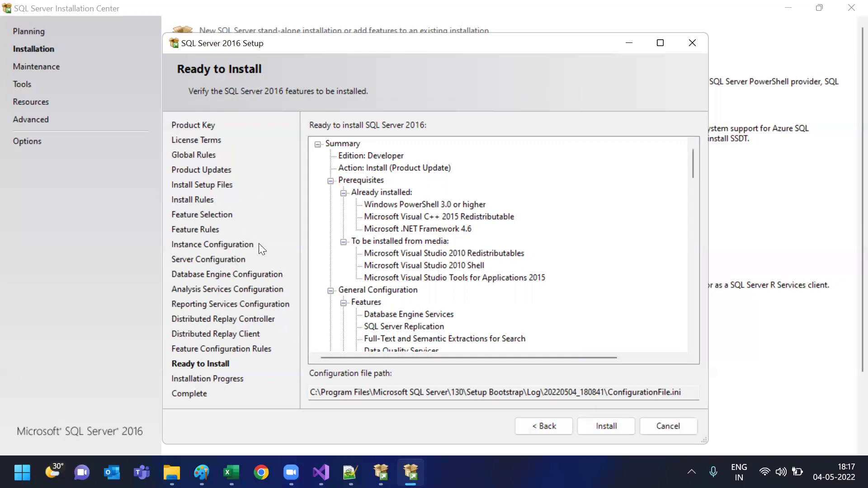
drag(693, 159, 703, 346)
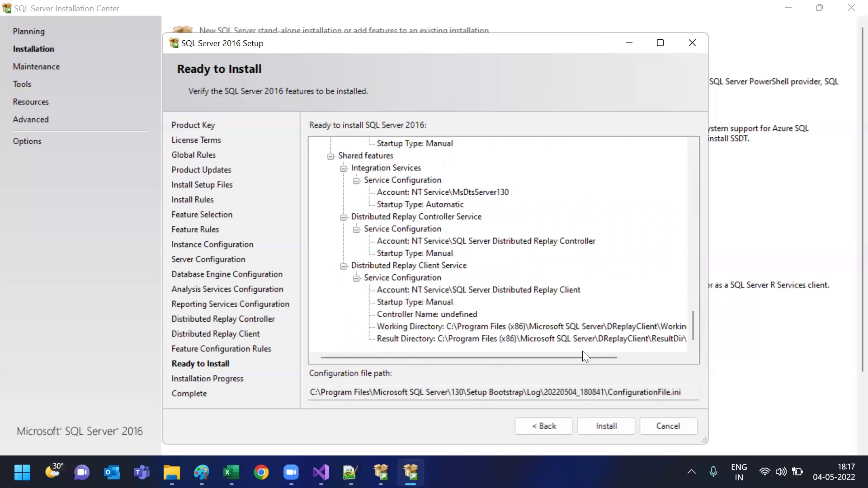